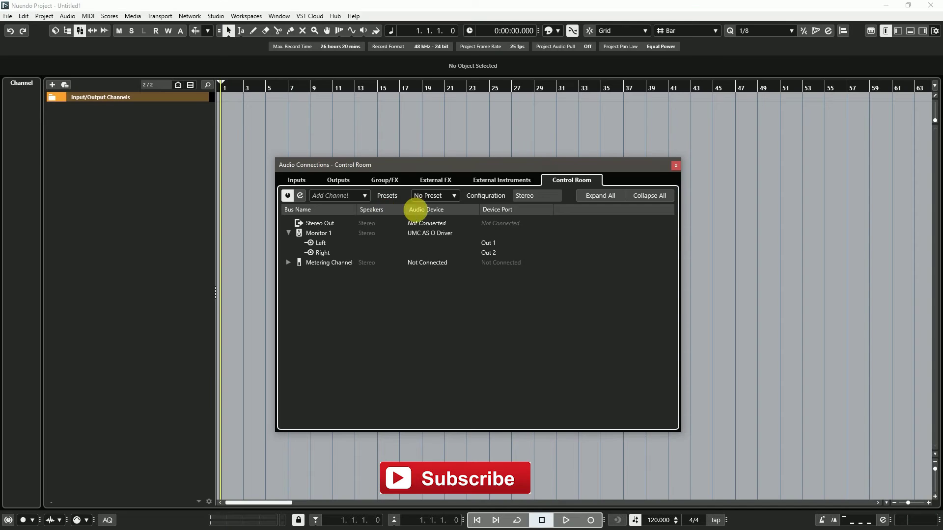
# Step: Show the Stereo In input bus on the UMC ASIO Driver and open the connection presets list
pyautogui.click(298, 180)
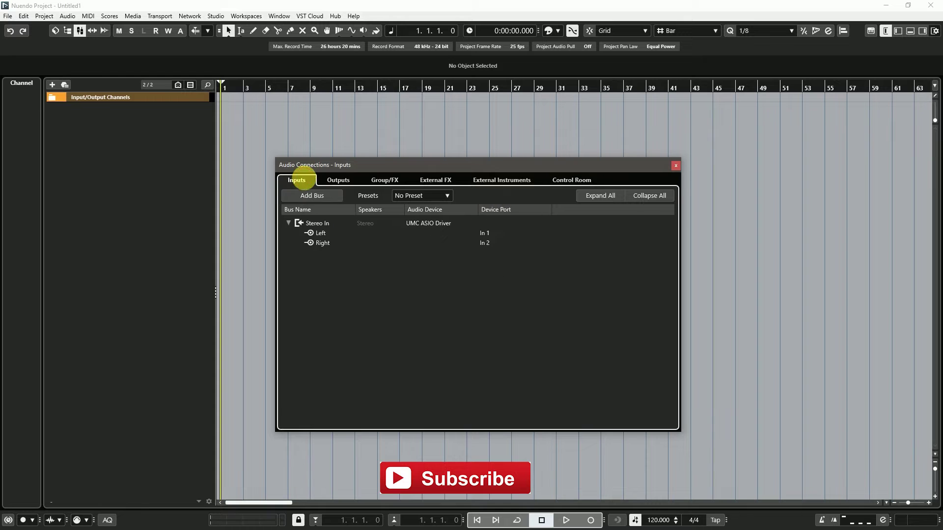
pyautogui.click(449, 196)
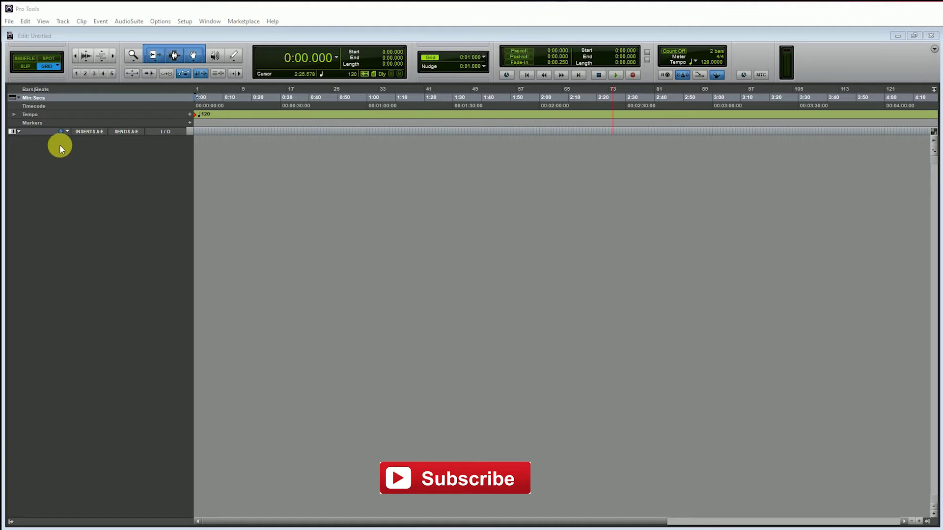
# Step: Set the session to a manual tempo of 120 and create a Click track
pyautogui.click(716, 75)
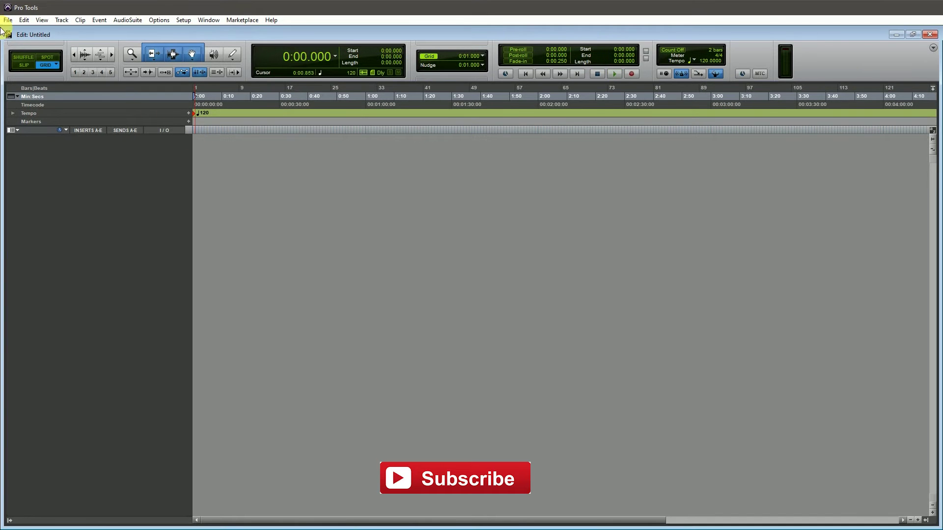
pyautogui.click(41, 19)
pyautogui.click(59, 21)
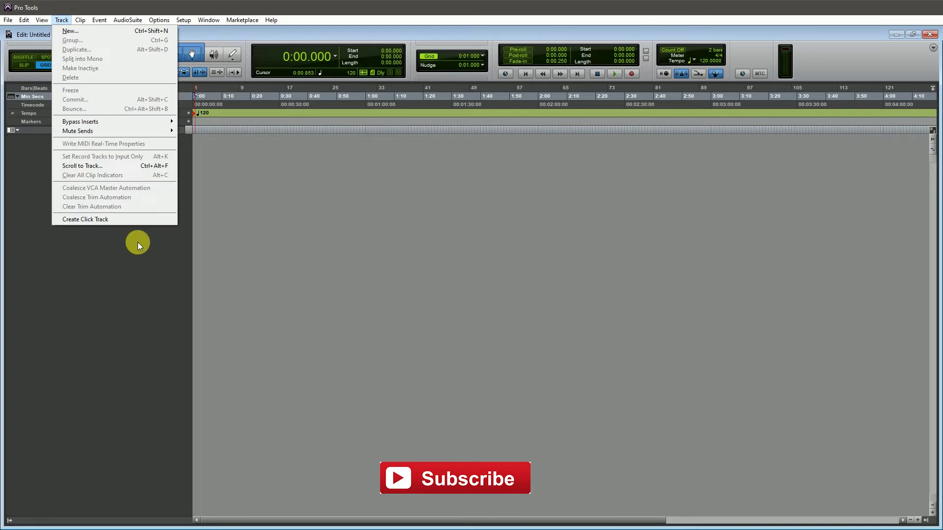
pyautogui.click(114, 219)
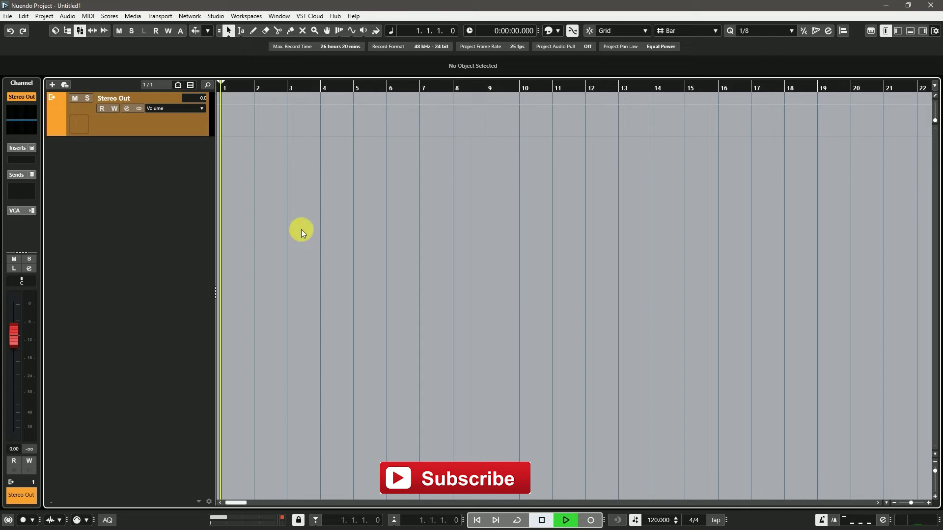
# Step: Play the empty Nuendo project briefly, then stop back at bar 1
pyautogui.press('space')
pyautogui.press('h')
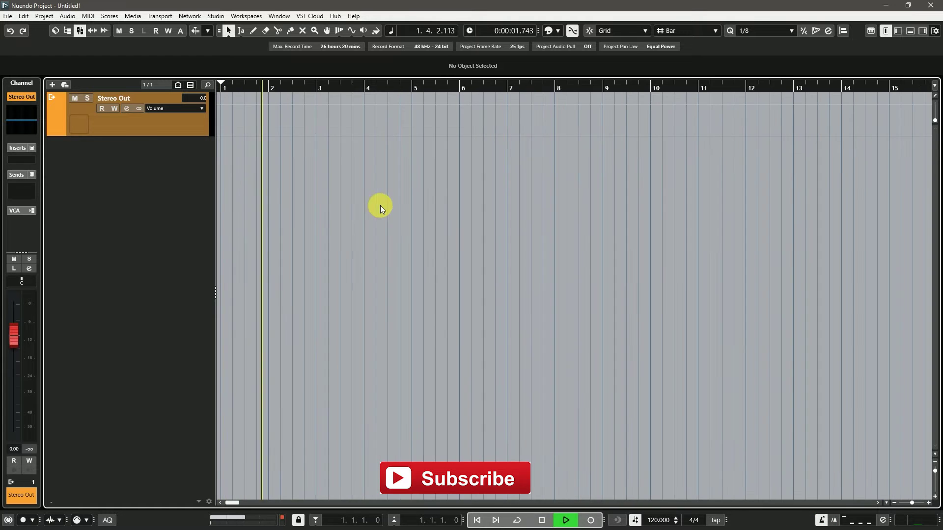
pyautogui.press('space')
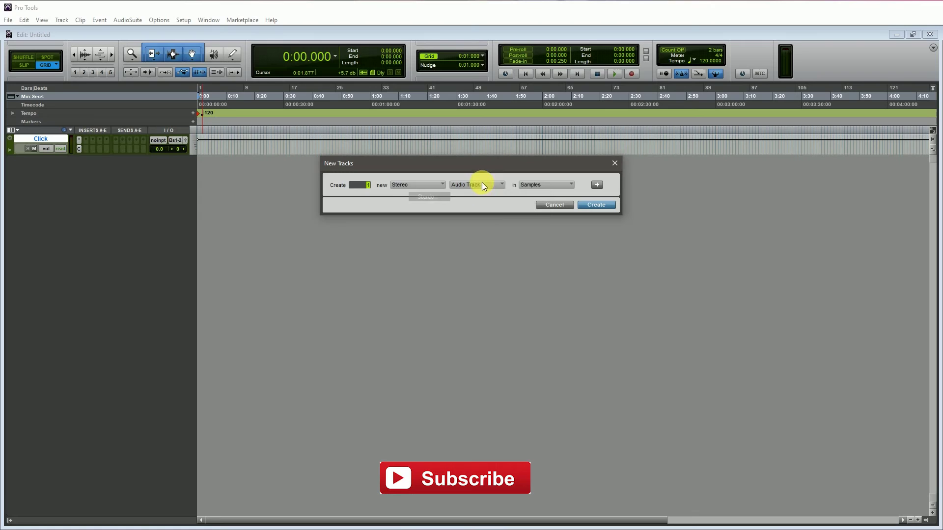
# Step: Create a Master 1 fader track in Pro Tools
pyautogui.click(482, 185)
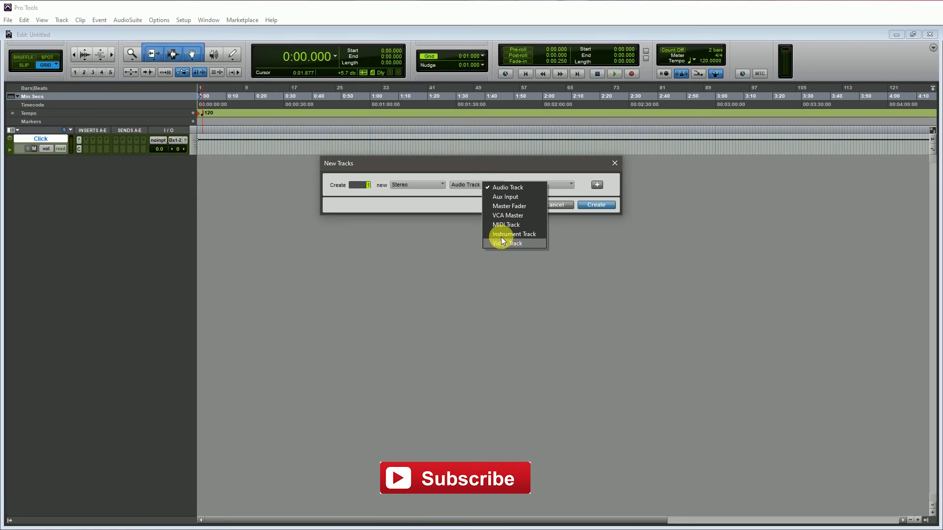
pyautogui.click(525, 205)
pyautogui.click(599, 205)
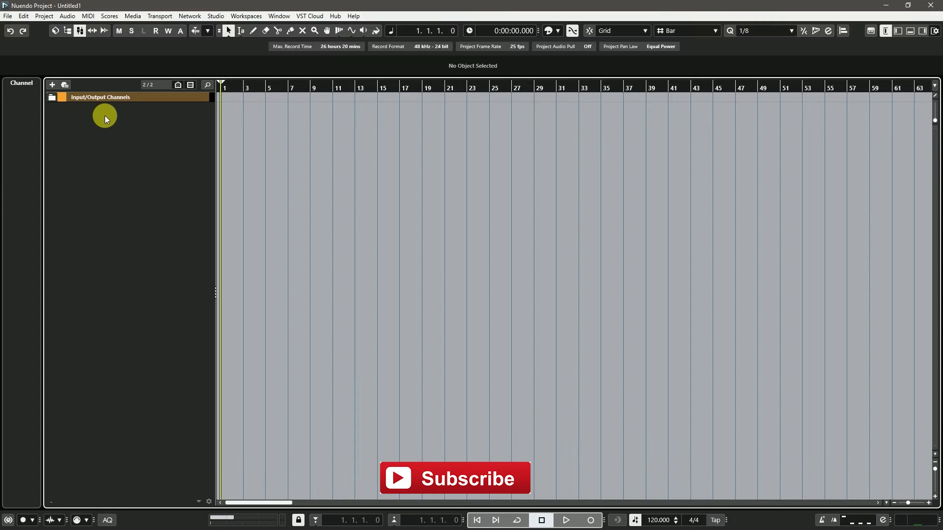
# Step: Move Stereo Out above the Input/Output Channels folder, then remove the folder track
pyautogui.click(53, 98)
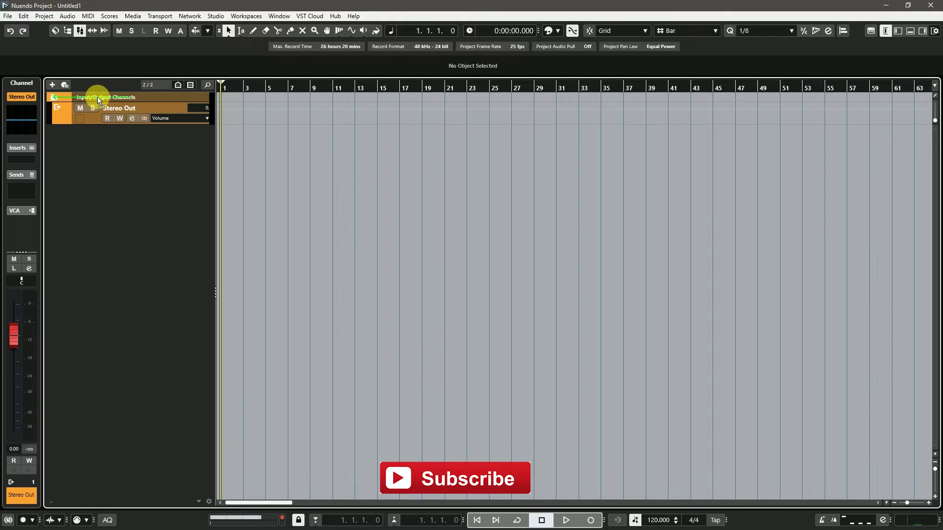
pyautogui.moveTo(90, 118); pyautogui.dragTo(95, 97)
pyautogui.rightClick(89, 120)
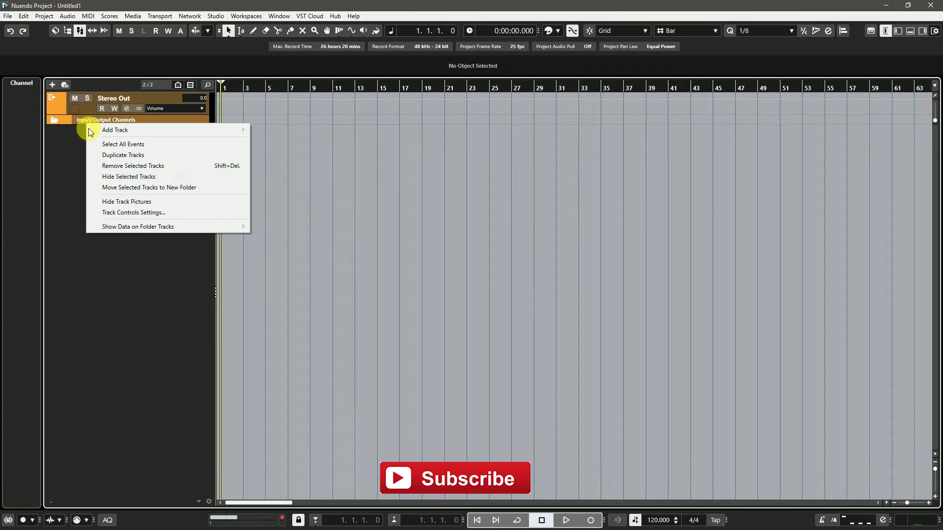
pyautogui.click(107, 166)
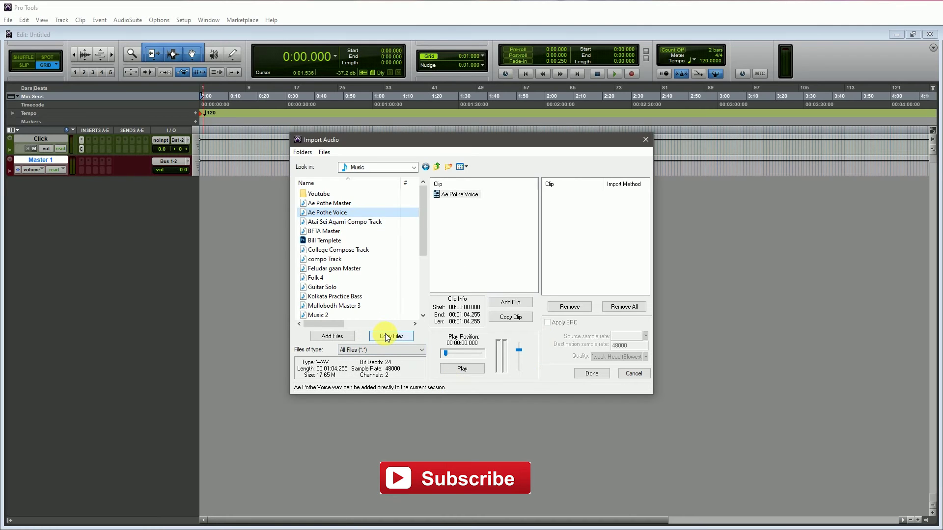
# Step: Import Ae Pothe Voice into the session with Copy Files enabled
pyautogui.click(385, 337)
pyautogui.click(590, 375)
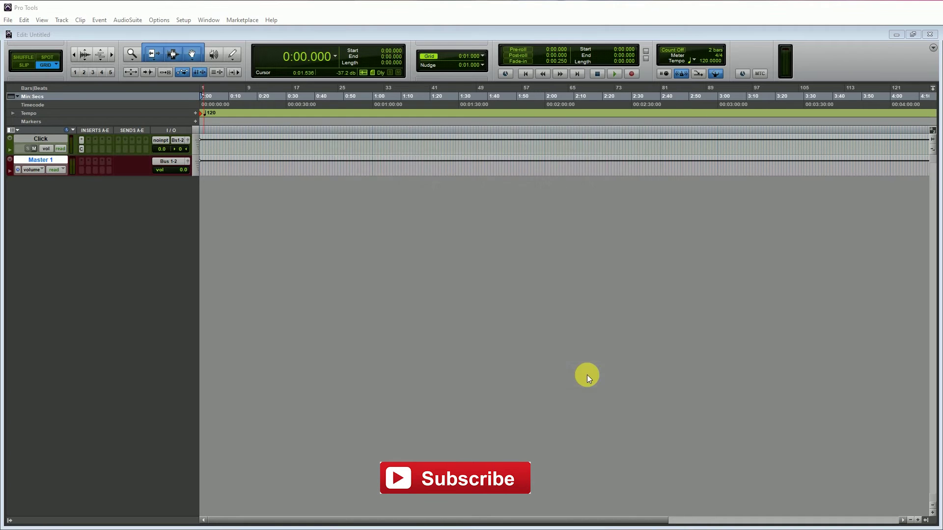
pyautogui.press('Return')
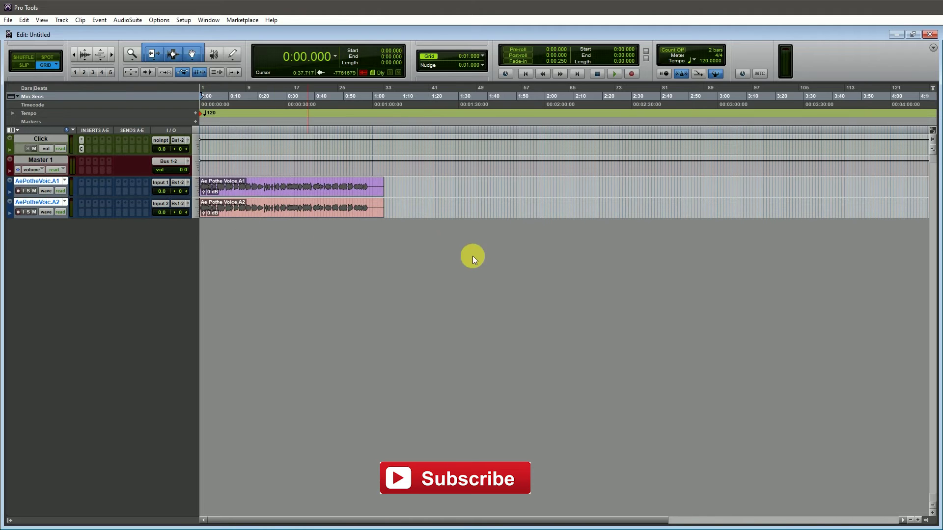
# Step: Create a new stereo Audio 1 track and move both Ae Pothe Voice clips onto it
pyautogui.click(330, 192)
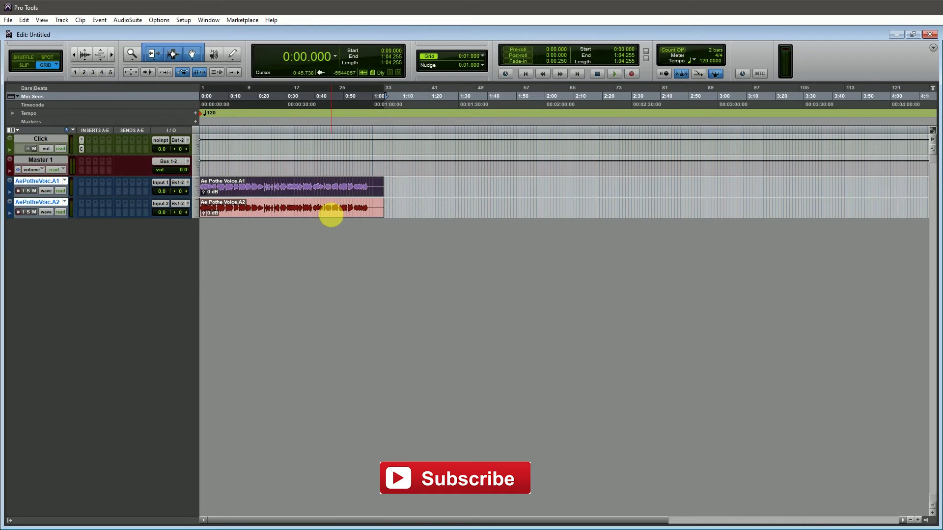
pyautogui.hotkey('ctrl', 'shift', 'n')
pyautogui.press('Return')
pyautogui.click(365, 205)
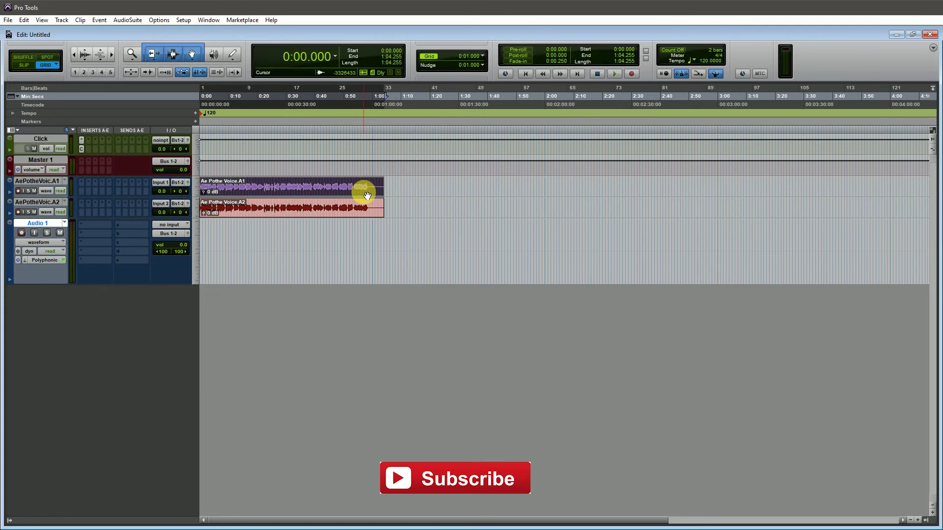
pyautogui.click(328, 209)
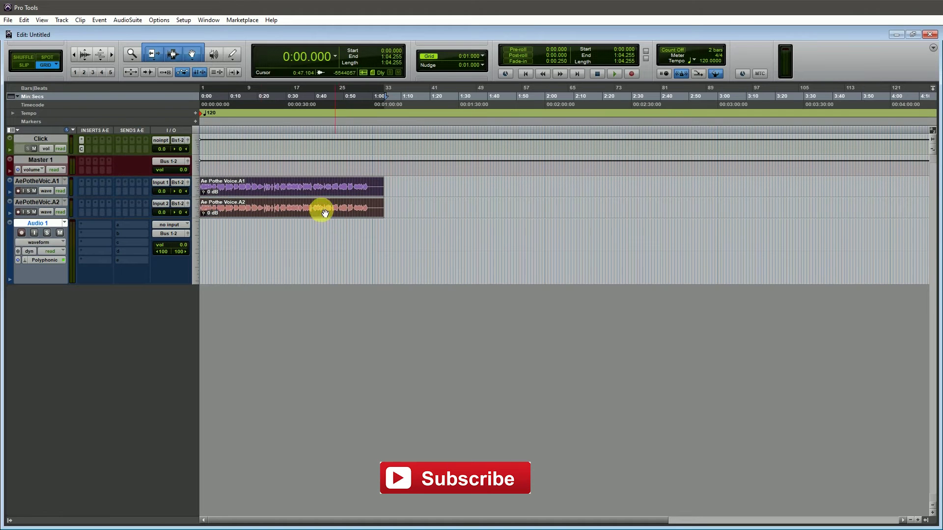
pyautogui.moveTo(232, 215); pyautogui.dragTo(235, 253)
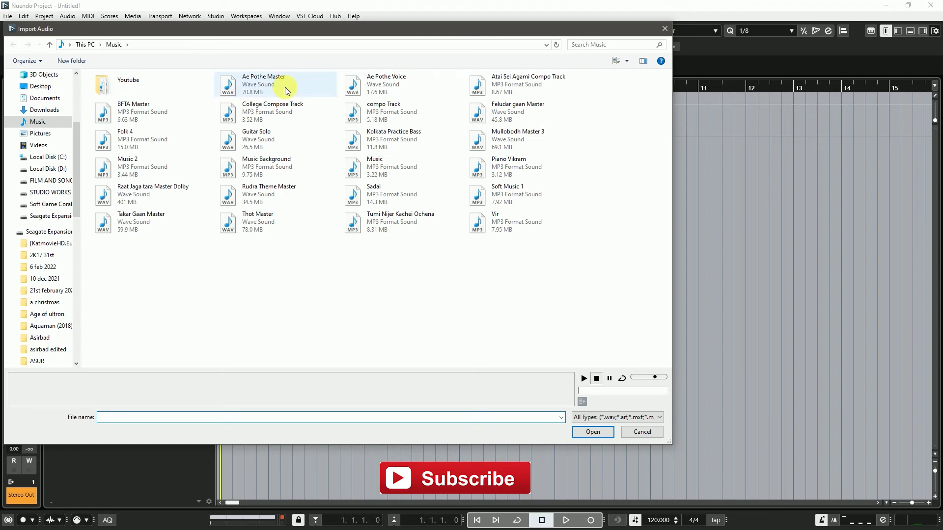
# Step: Import the Ae Pothe Voice file again and confirm its import options
pyautogui.click(398, 84)
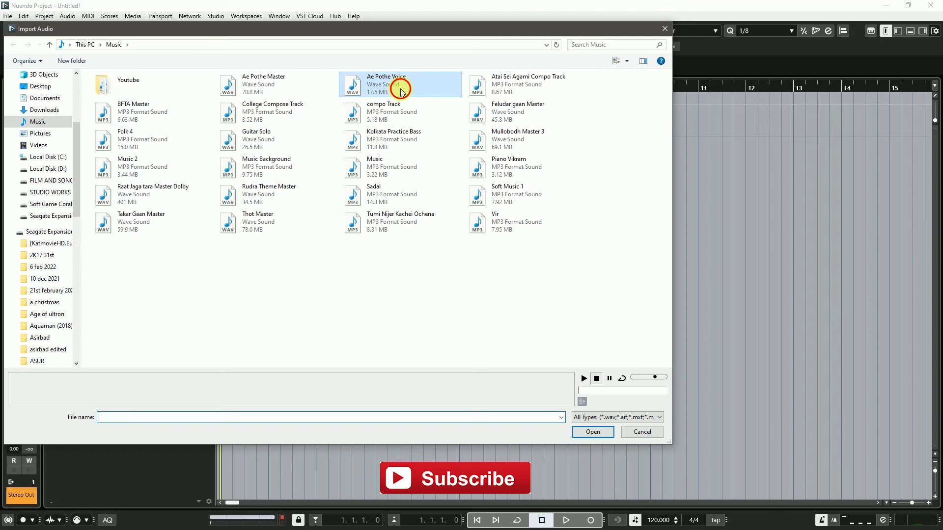
pyautogui.click(604, 430)
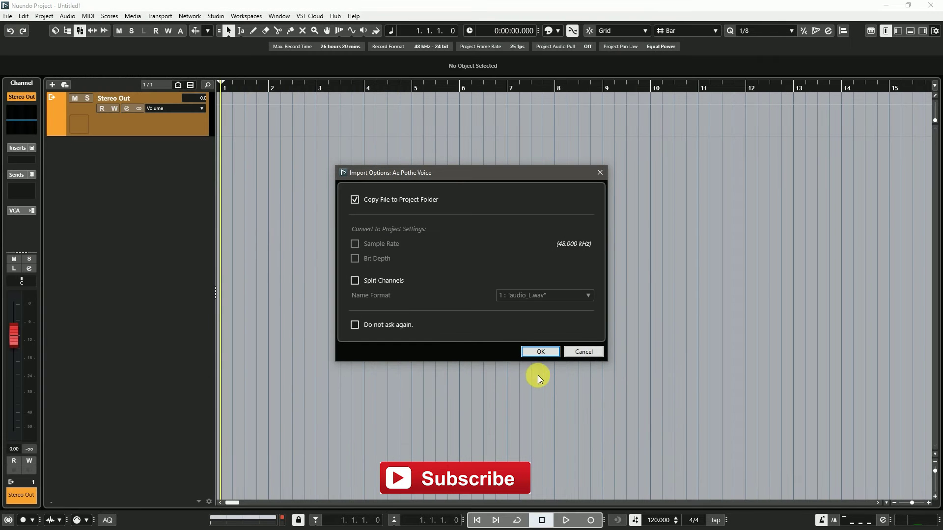
pyautogui.click(534, 346)
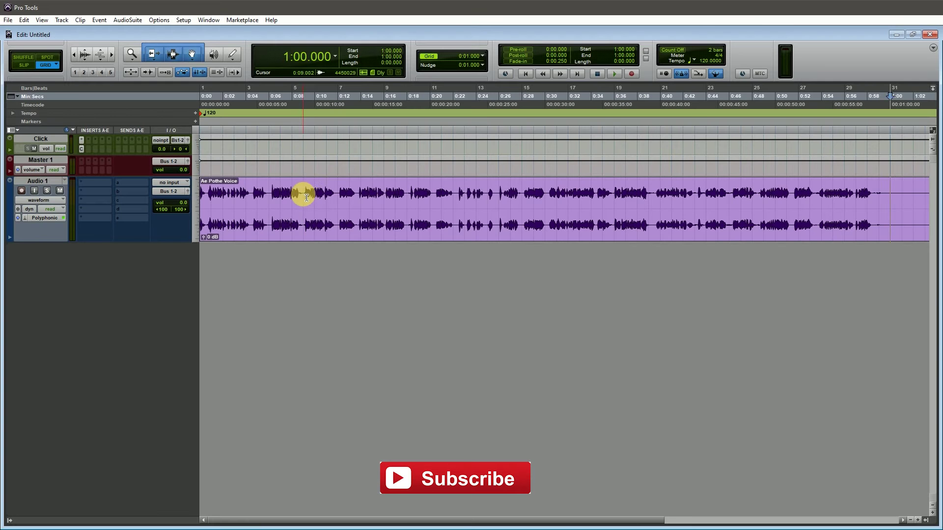
# Step: Delete the 0:09–0:12 section and the bar 4–7 range, then add an Aux 1 track
pyautogui.moveTo(303, 194); pyautogui.dragTo(341, 218)
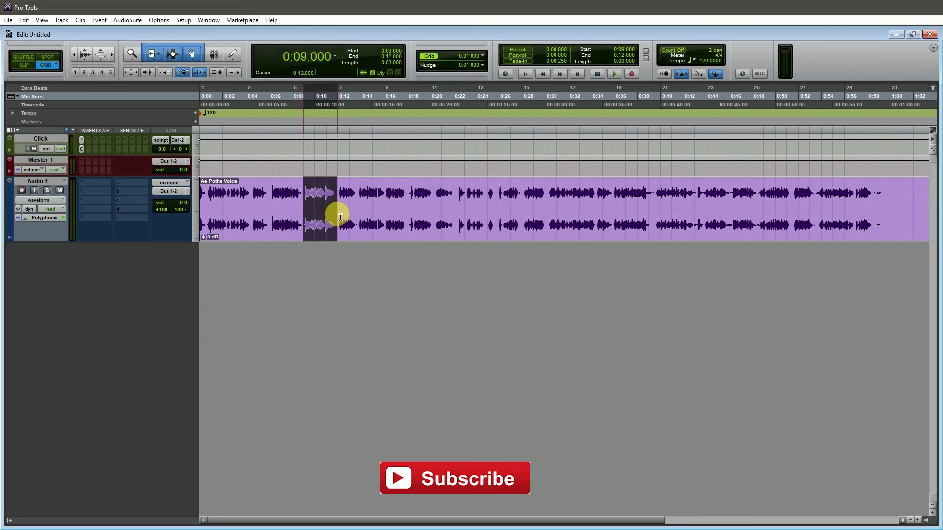
pyautogui.press('Delete')
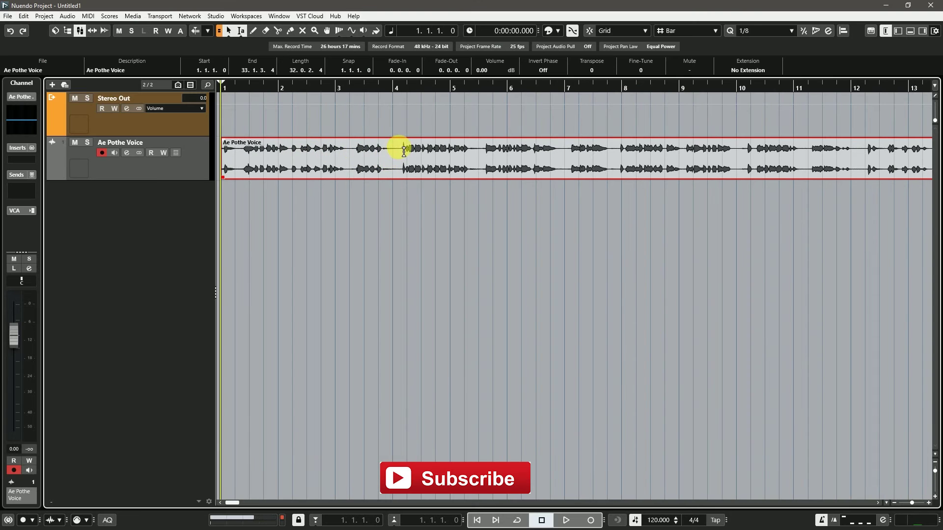
pyautogui.moveTo(399, 152); pyautogui.dragTo(576, 161)
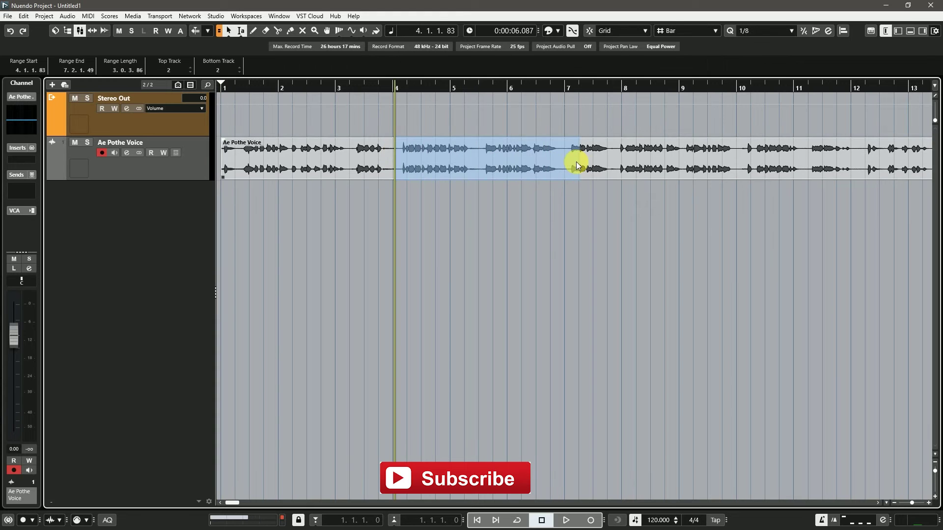
pyautogui.press('Delete')
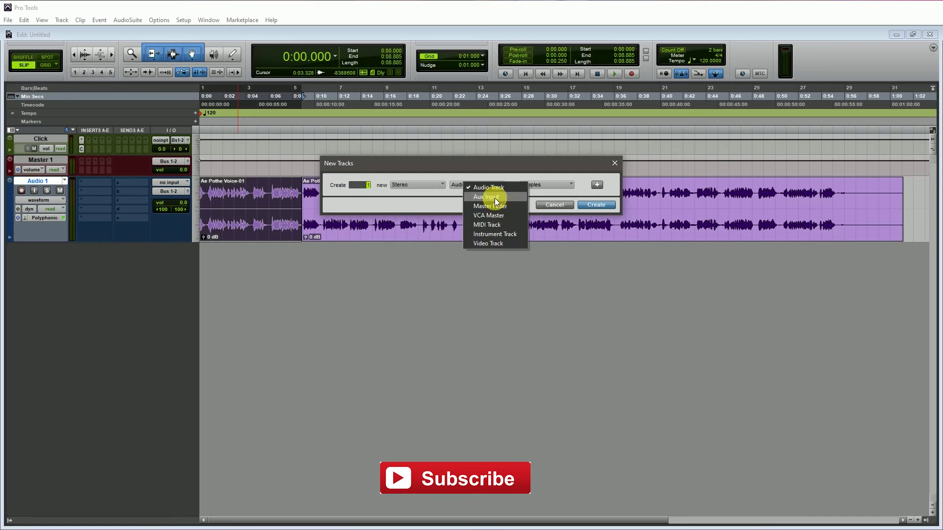
pyautogui.click(495, 198)
pyautogui.click(597, 201)
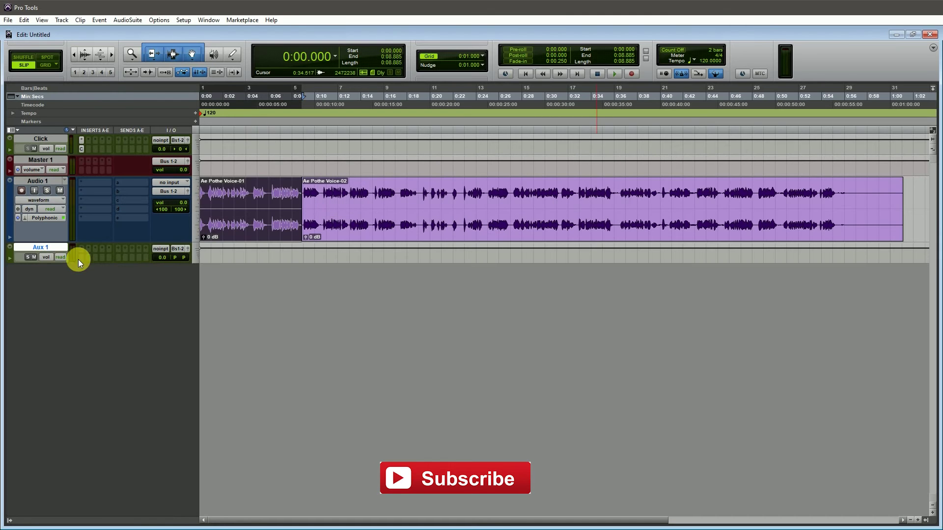
# Step: Feed Aux 1 from Bus 7-8 and open its D-Verb reverb insert
pyautogui.click(160, 249)
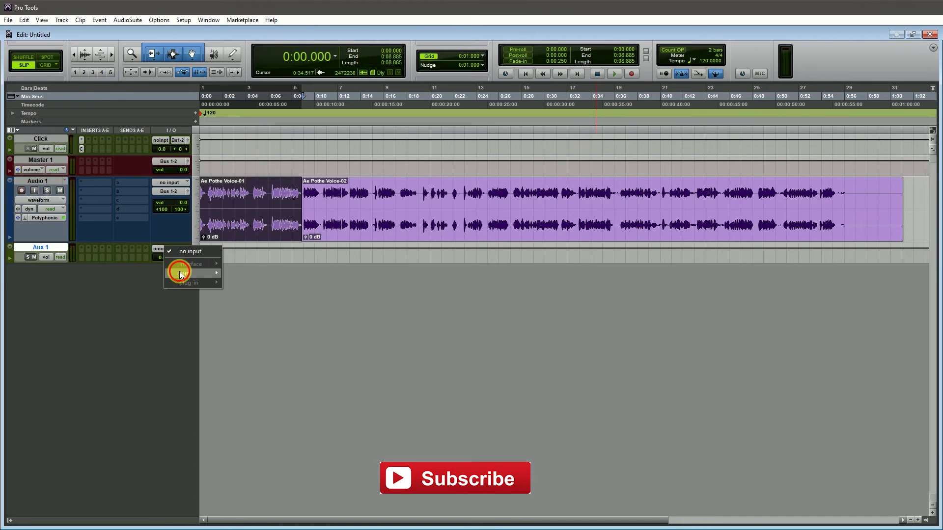
pyautogui.moveTo(189, 274)
pyautogui.click(258, 291)
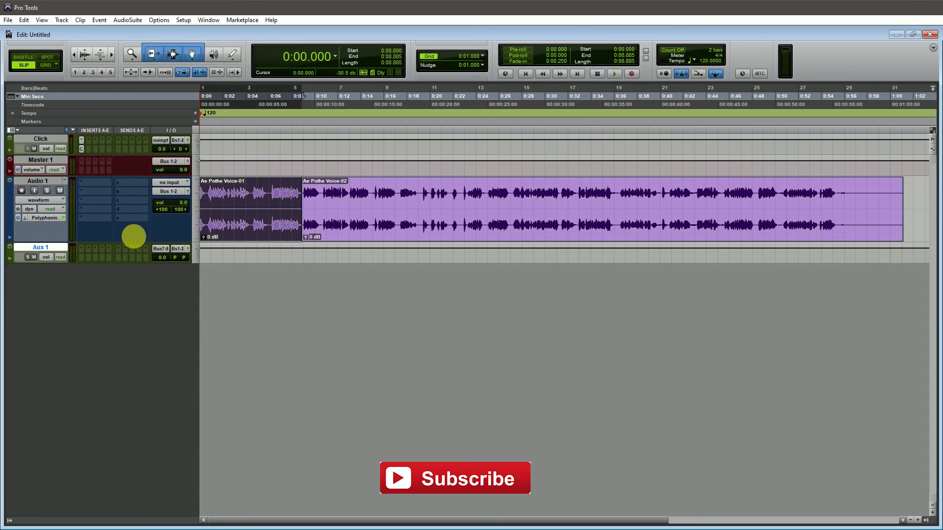
pyautogui.click(82, 249)
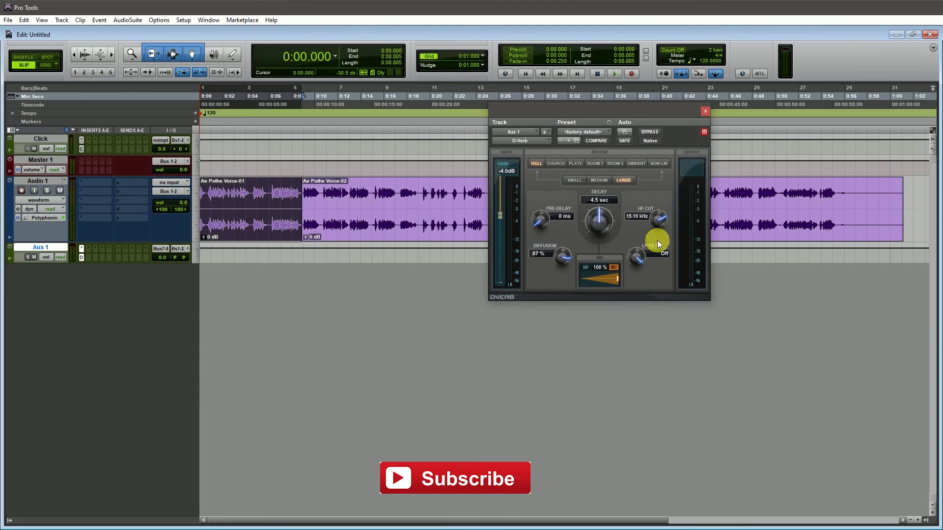
# Step: Send Audio 1 to Bus 7-8 and raise the send level to -26.4 dB
pyautogui.click(123, 182)
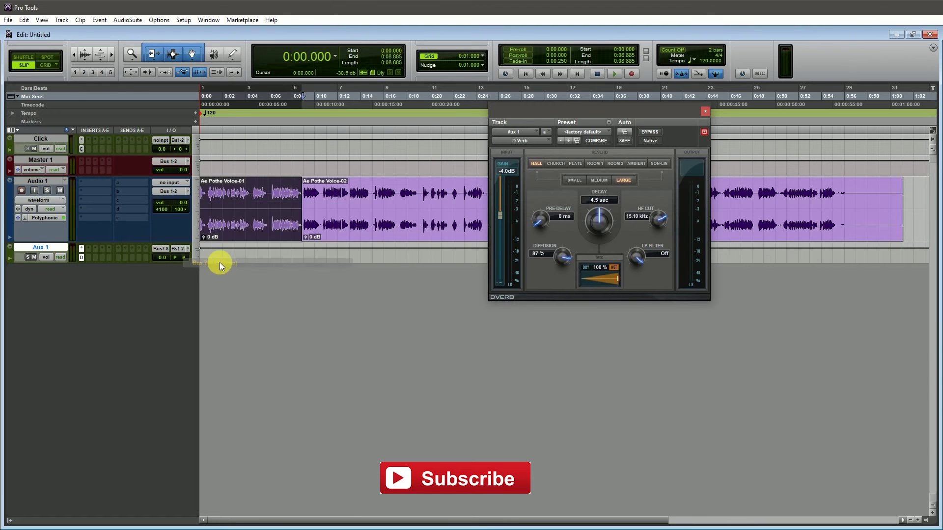
pyautogui.click(219, 262)
pyautogui.moveTo(516, 413)
pyautogui.mouseDown()
pyautogui.moveTo(505, 374)
pyautogui.moveTo(511, 396)
pyautogui.mouseUp()
# Step: Add a stereo Reverb effect track running RoomWorks in Nuendo
pyautogui.press('space')
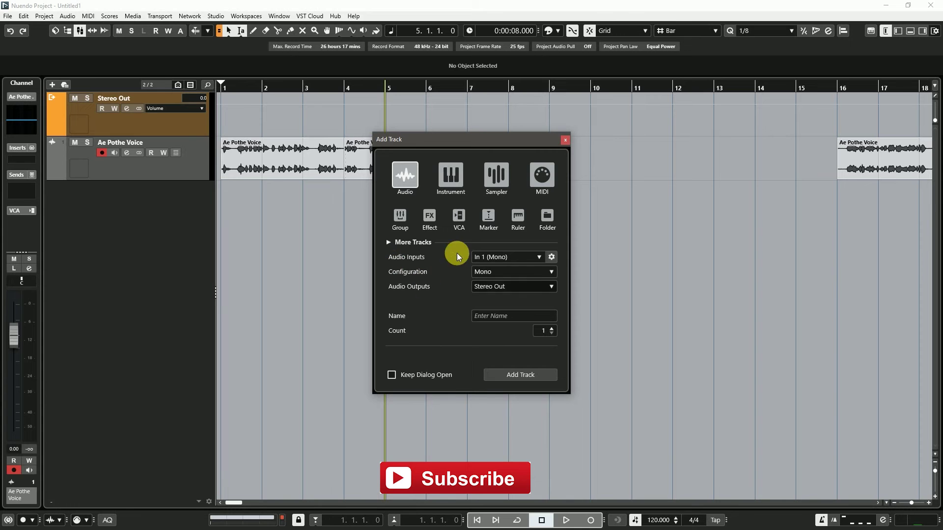
pyautogui.click(404, 243)
pyautogui.click(429, 216)
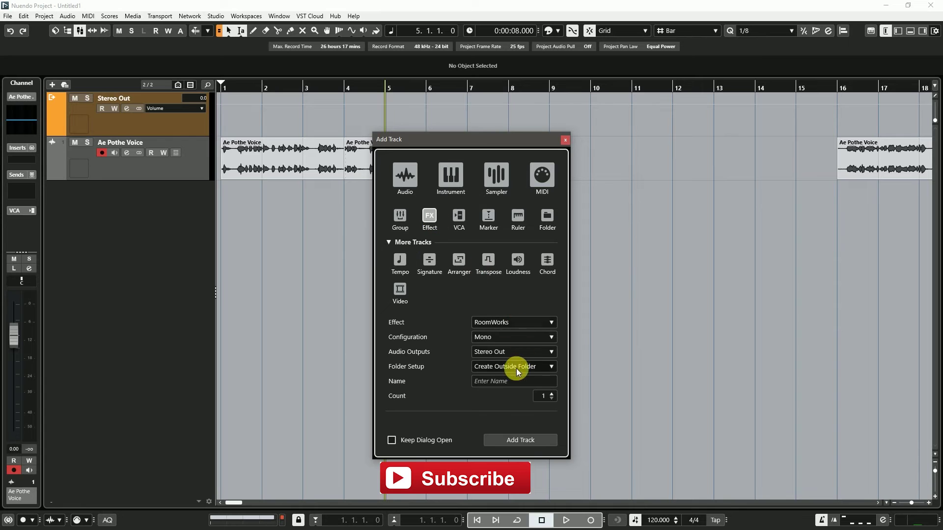
pyautogui.click(502, 338)
pyautogui.click(510, 392)
pyautogui.press('Return')
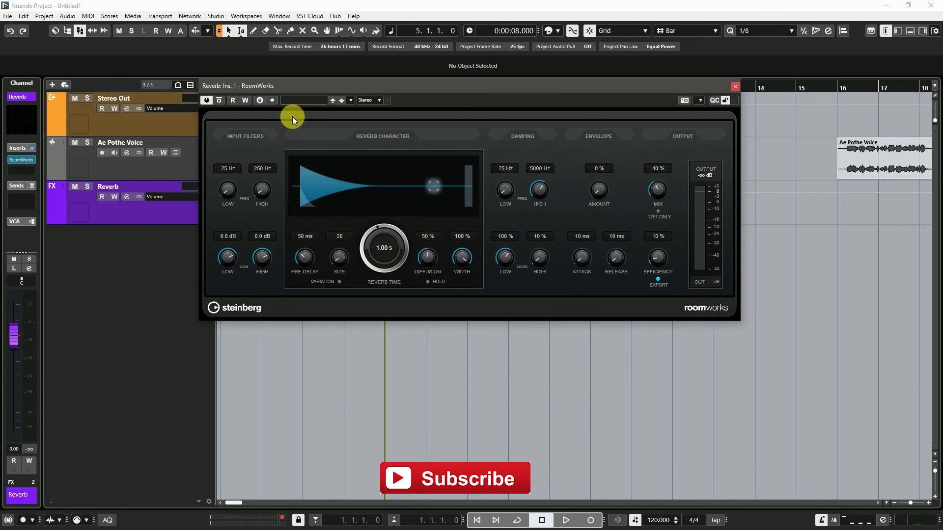
# Step: Send the Ae Pothe Voice track to Reverb and play the project to hear it
pyautogui.click(141, 168)
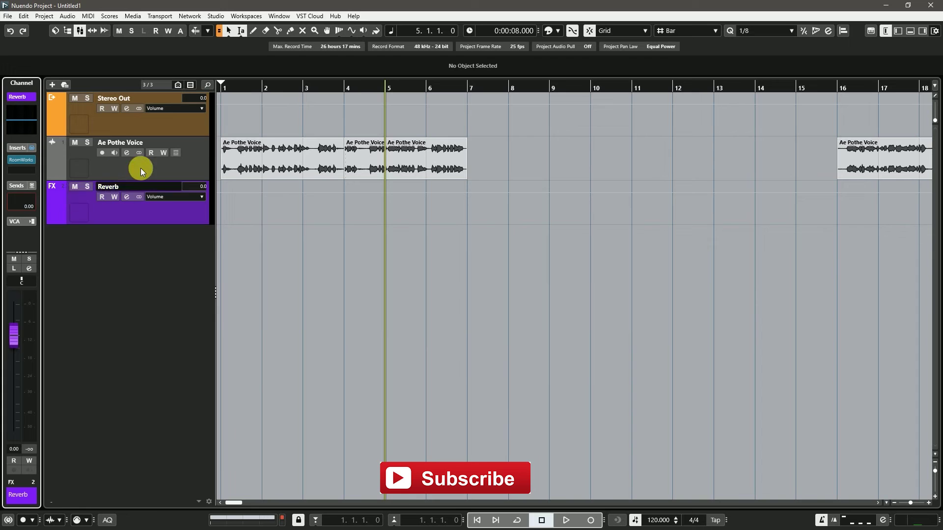
pyautogui.click(15, 198)
pyautogui.click(37, 231)
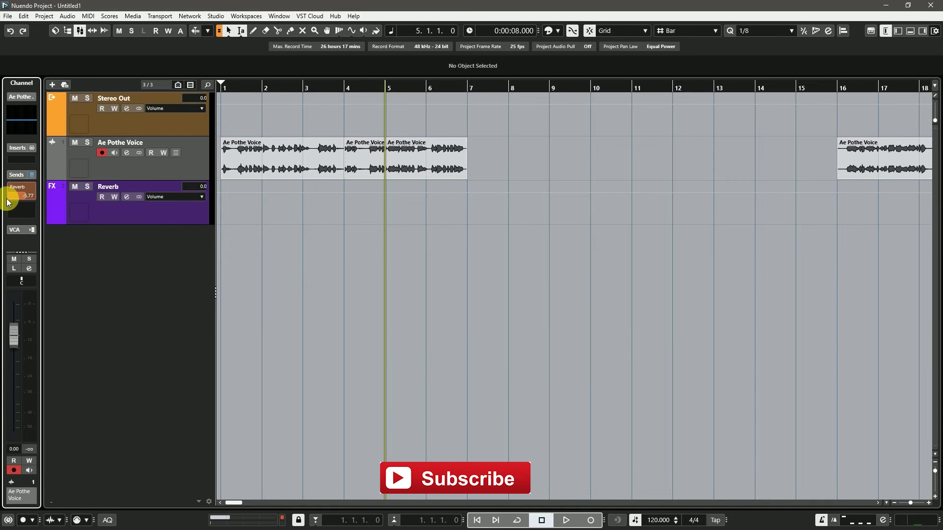
pyautogui.press('space')
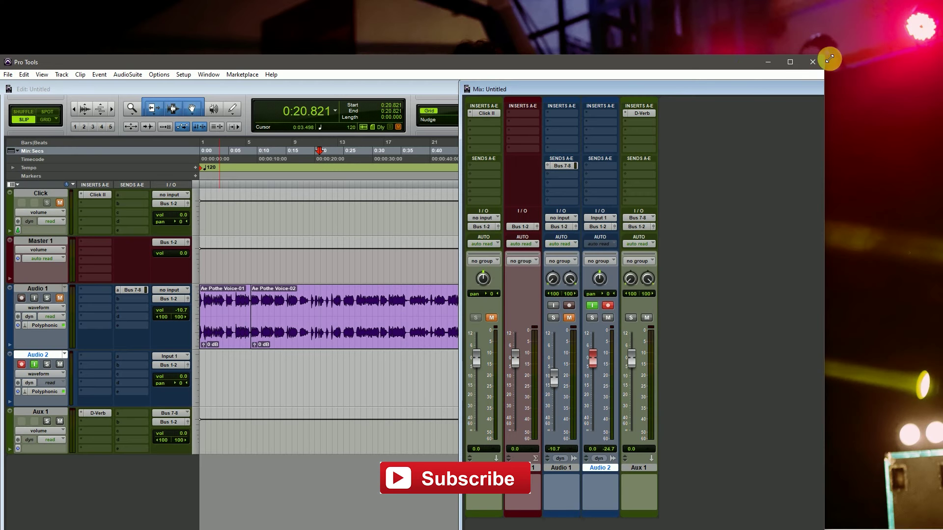
# Step: Bring the Pro Tools window into view, enlarge the mix view, and maximize it full screen
pyautogui.moveTo(741, 64); pyautogui.dragTo(751, 10)
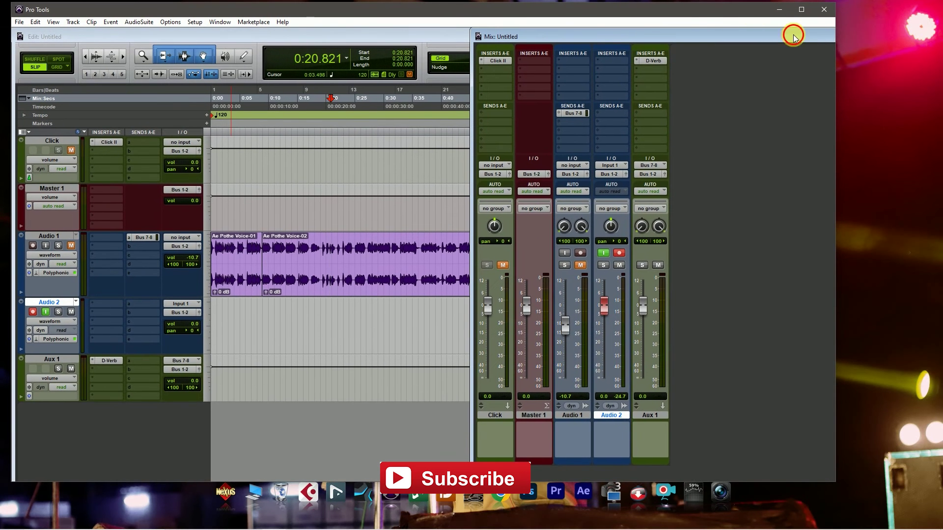
pyautogui.moveTo(793, 32); pyautogui.dragTo(391, 57)
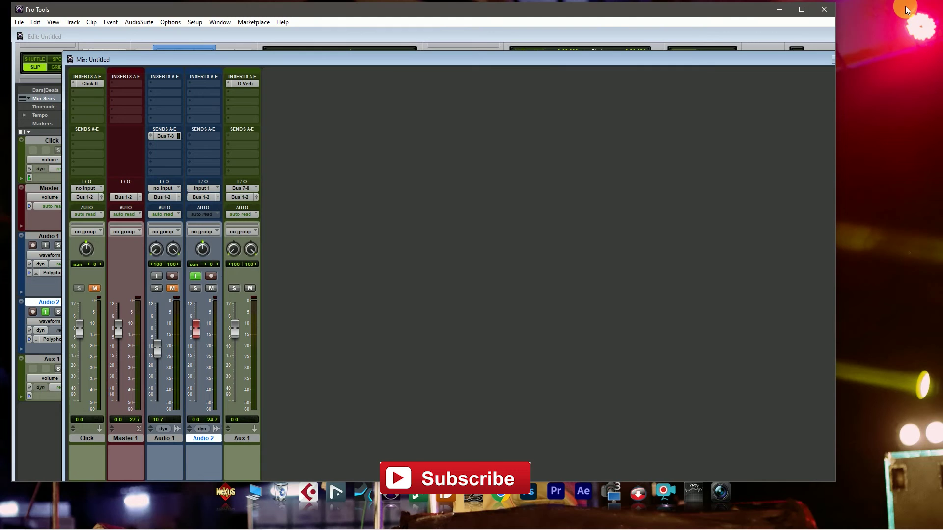
pyautogui.click(801, 10)
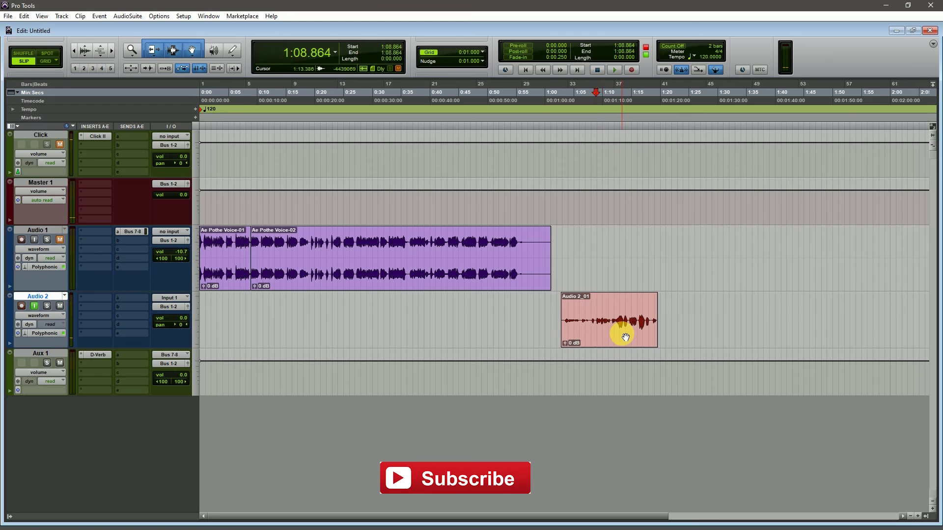
# Step: Record the Audio 2_02 take on Audio 2, delete it, then undo the deletion
pyautogui.hotkey('ctrl', 'space')
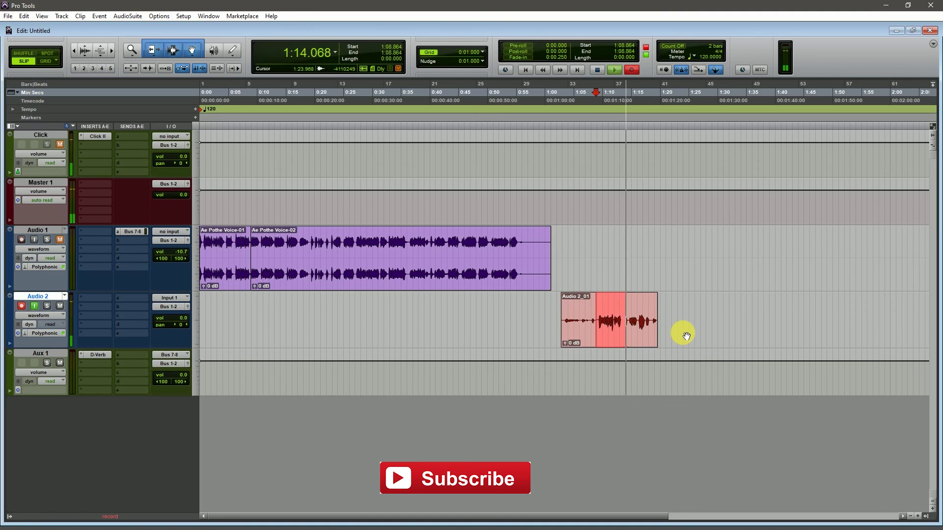
pyautogui.press('space')
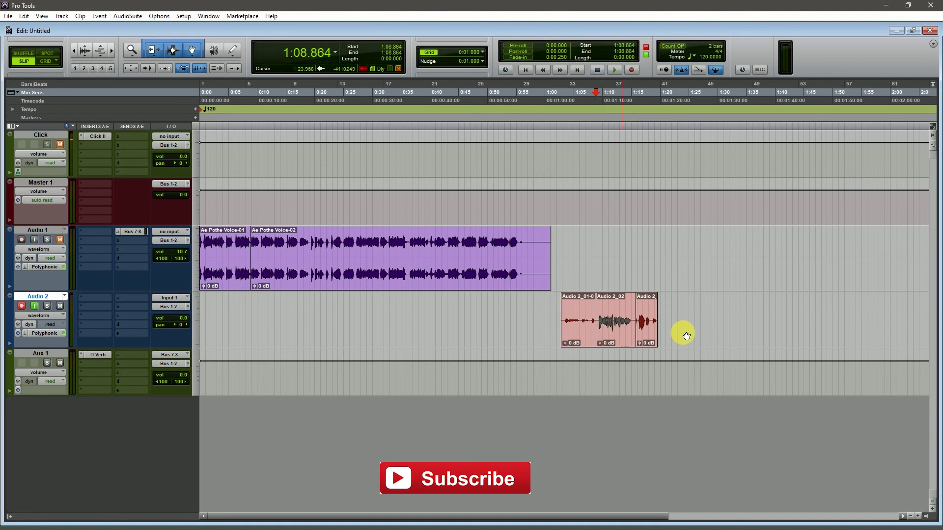
pyautogui.click(631, 338)
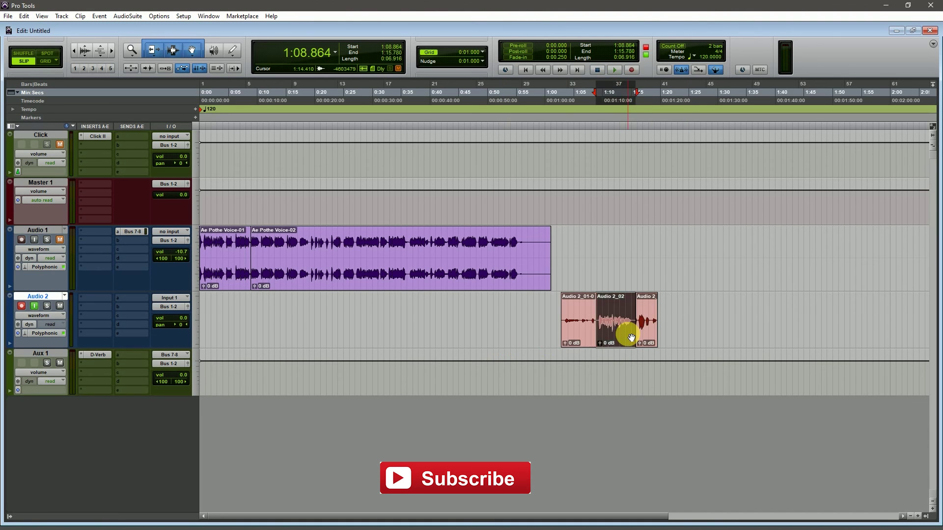
pyautogui.press('Delete')
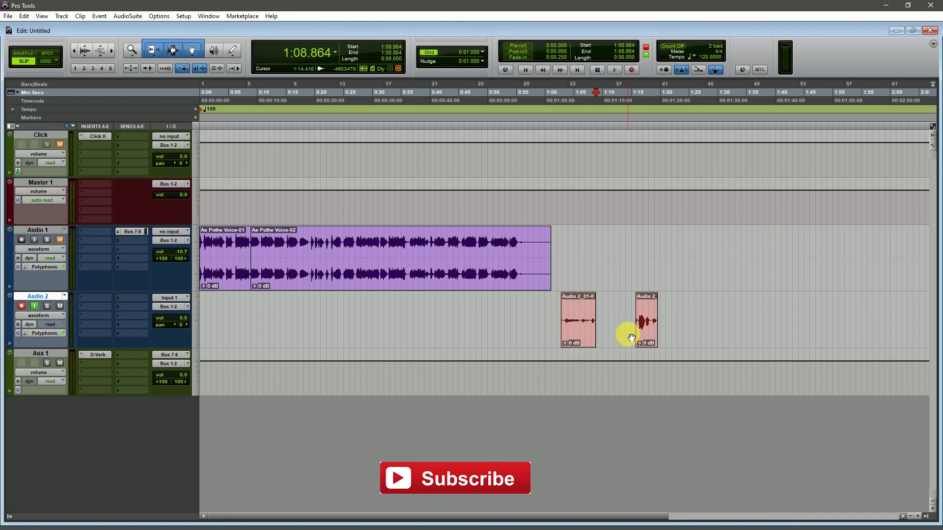
pyautogui.hotkey('ctrl', 'z')
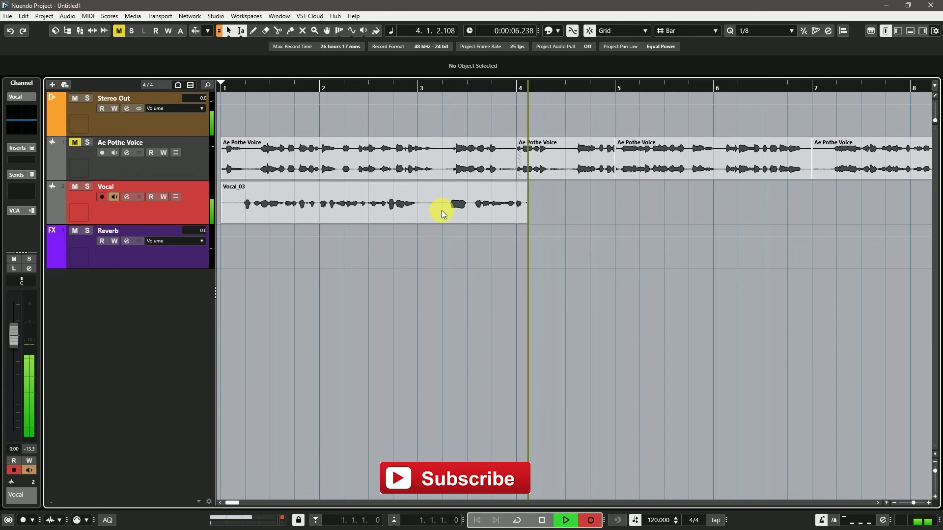
# Step: Stop the Vocal_03 take, then record Vocal_04 from bar 2 through bar 4
pyautogui.press('space')
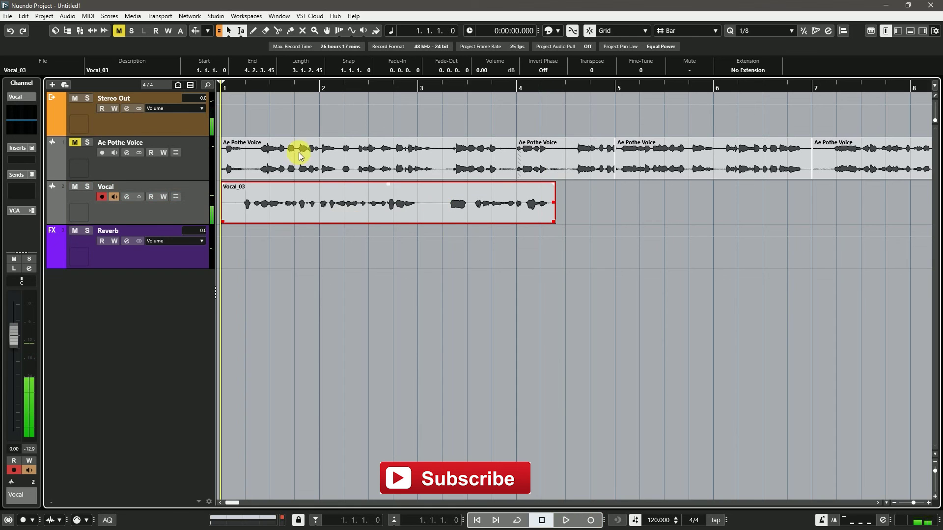
pyautogui.click(274, 88)
pyautogui.press('KP_Multiply')
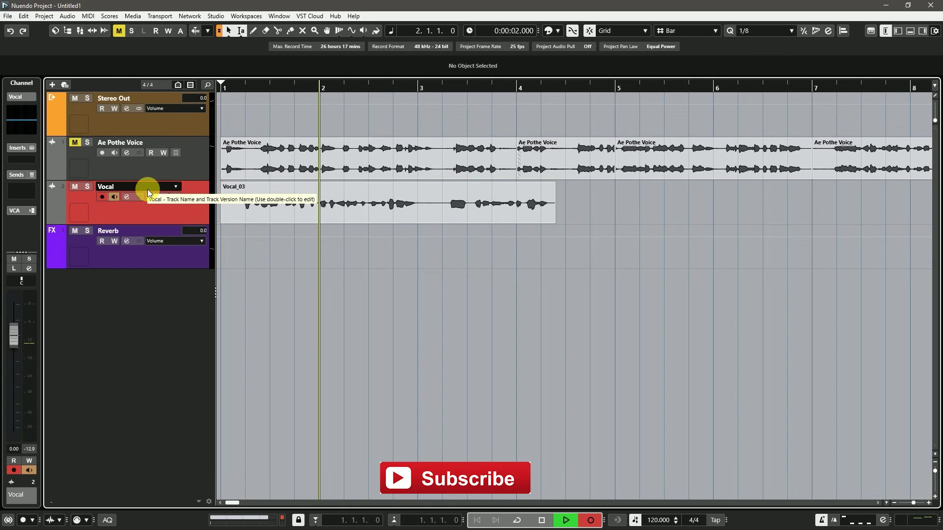
pyautogui.press('space')
pyautogui.click(592, 31)
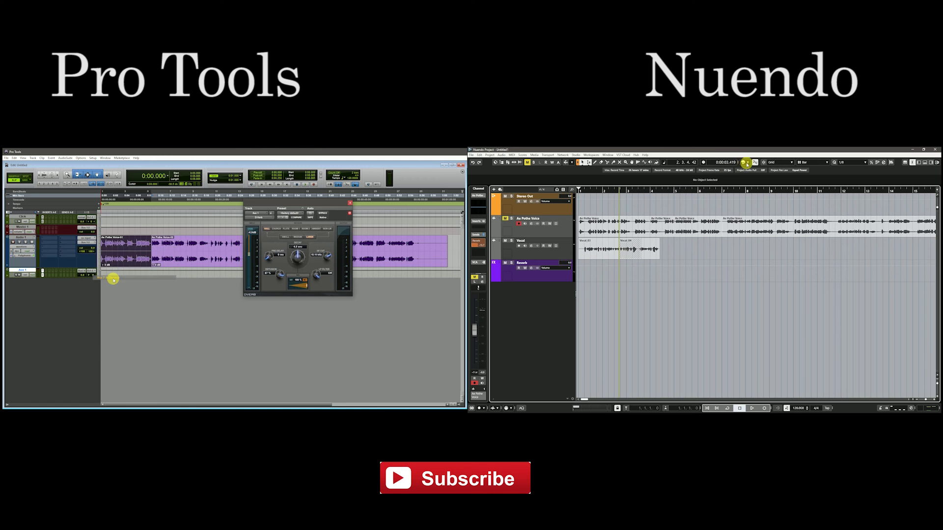
# Step: Colour Nuendo's Ae Pothe Voice track light green and nudge the Pro Tools reverb send
pyautogui.click(746, 164)
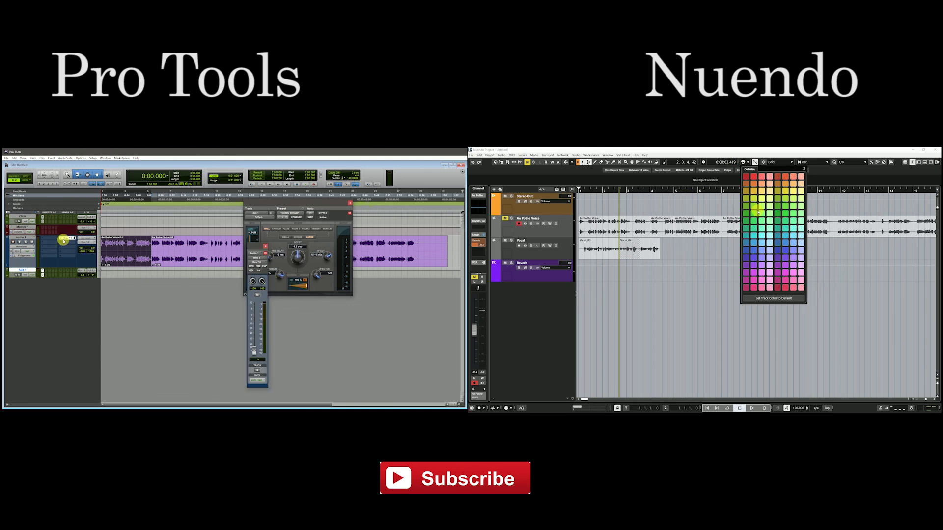
pyautogui.click(753, 214)
pyautogui.click(770, 207)
pyautogui.moveTo(254, 338); pyautogui.dragTo(255, 348)
# Step: Start playback and give Nuendo's Vocal track and its clips a red colour
pyautogui.click(711, 269)
pyautogui.click(564, 253)
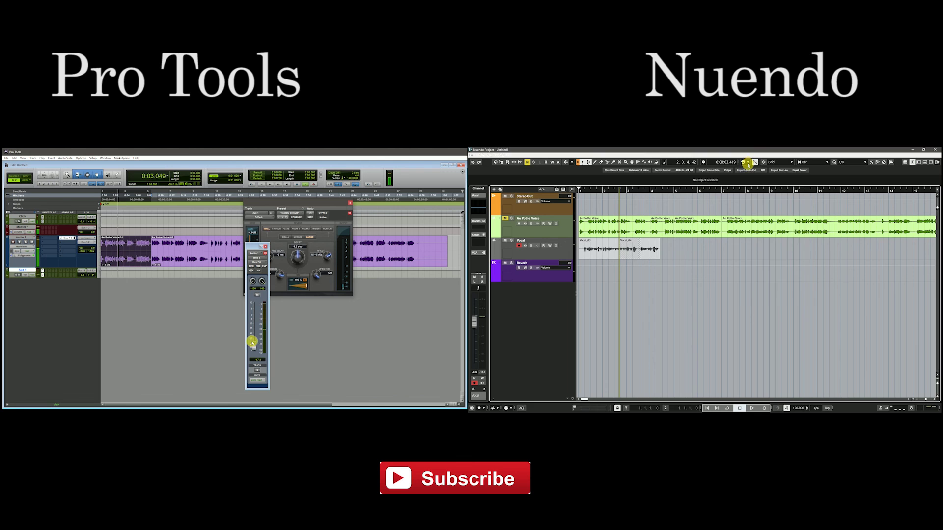
pyautogui.click(748, 165)
pyautogui.press('space')
pyautogui.click(803, 267)
pyautogui.click(664, 302)
# Step: Pull the reverb send down and widen Nuendo's timeline to bar 31, positioned near bar 26
pyautogui.moveTo(246, 337); pyautogui.dragTo(256, 343)
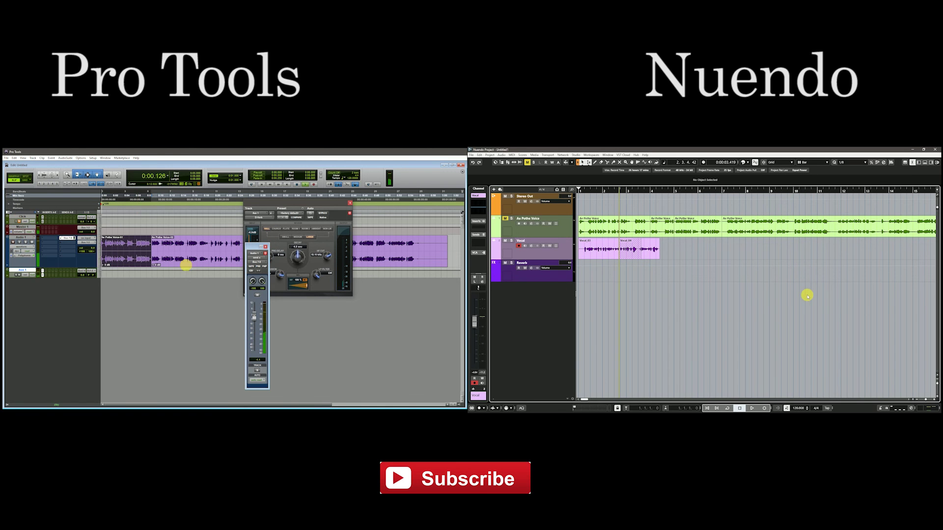
pyautogui.press('g')
pyautogui.press('g')
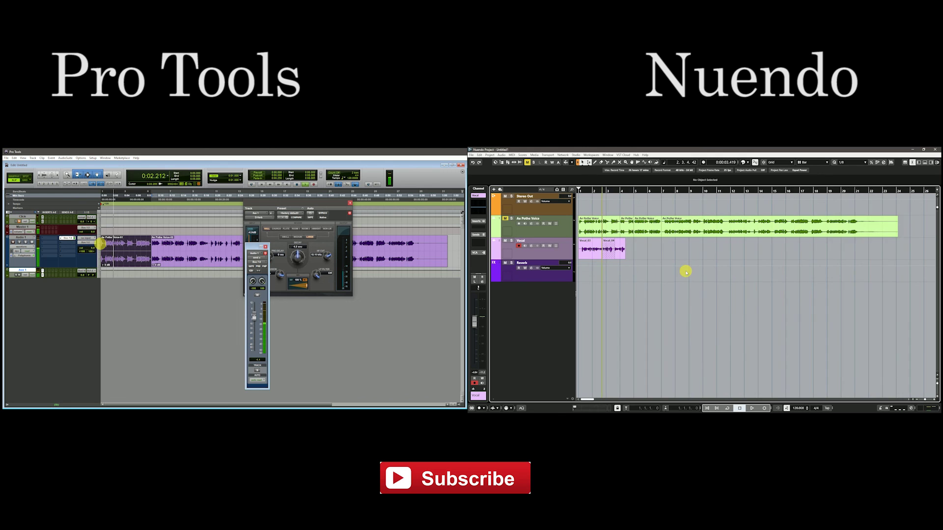
pyautogui.press('g')
pyautogui.click(864, 240)
# Step: Set the Audio 1 reverb send to -32.2 dB and trim the Ae Pothe Voice clip to bar 22
pyautogui.moveTo(843, 235); pyautogui.dragTo(836, 234)
pyautogui.moveTo(267, 332); pyautogui.dragTo(257, 343)
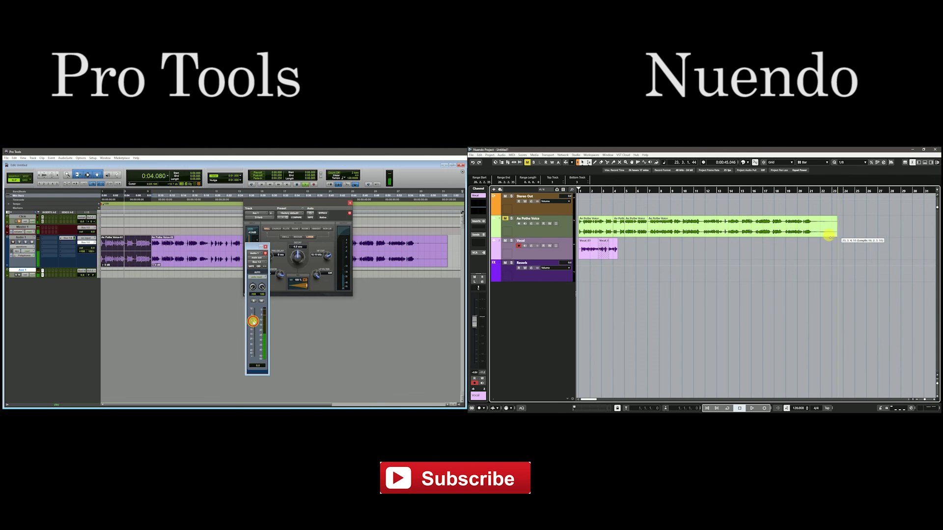
pyautogui.moveTo(836, 235); pyautogui.dragTo(818, 231)
pyautogui.moveTo(257, 343); pyautogui.dragTo(257, 343)
pyautogui.moveTo(818, 232); pyautogui.dragTo(817, 240)
pyautogui.moveTo(256, 343); pyautogui.dragTo(259, 346)
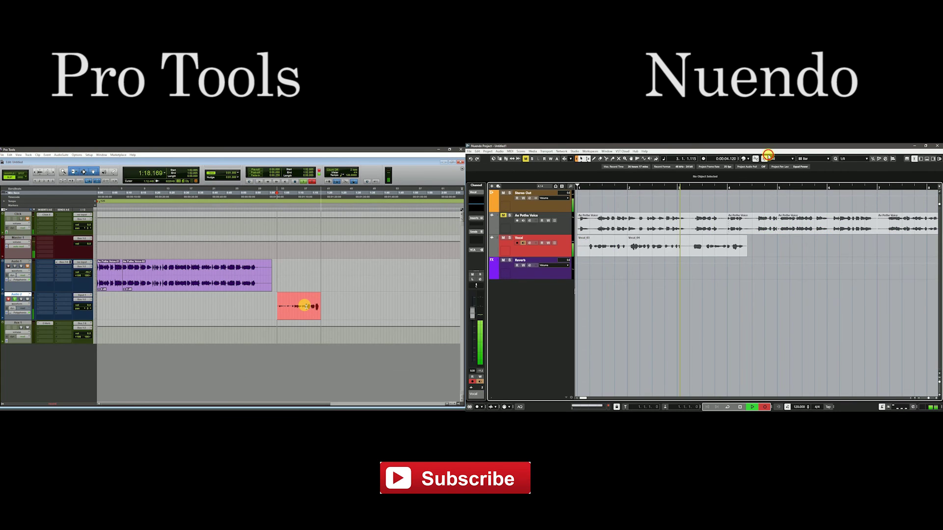